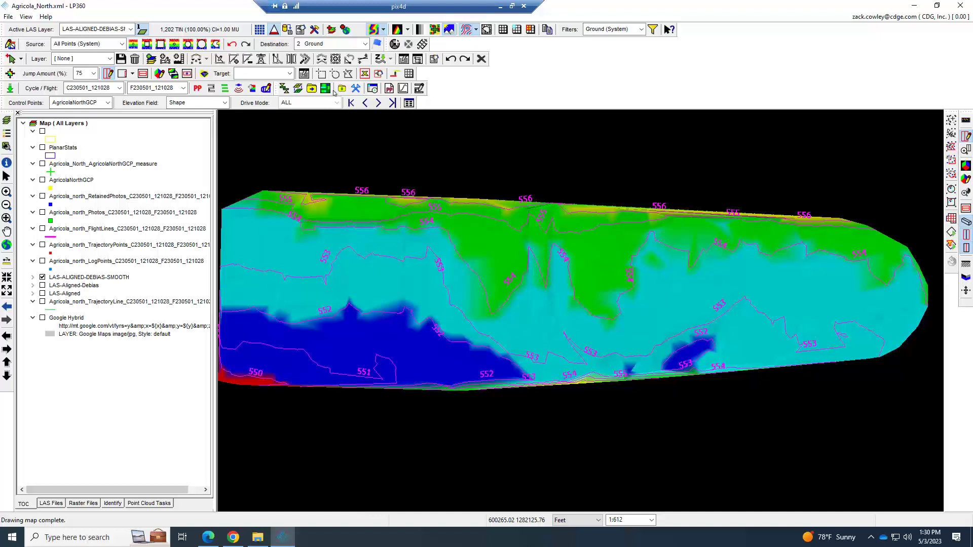
- Add an Adaptive TIN Ground Filter point cloud task named "Tutorial_Adaptive Tin Ground Iterations"
{"action": "left_click", "coordinate": [275, 30]}
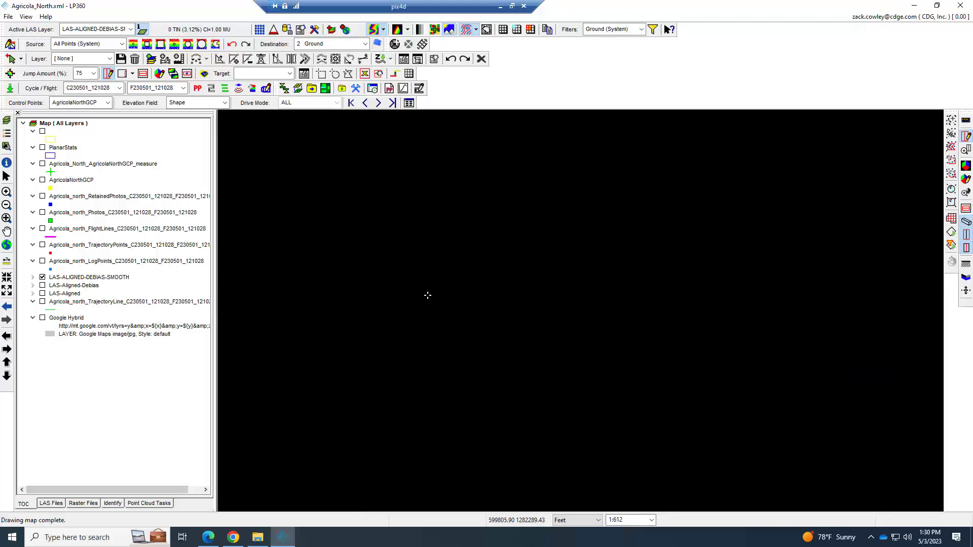
{"action": "left_click", "coordinate": [149, 503]}
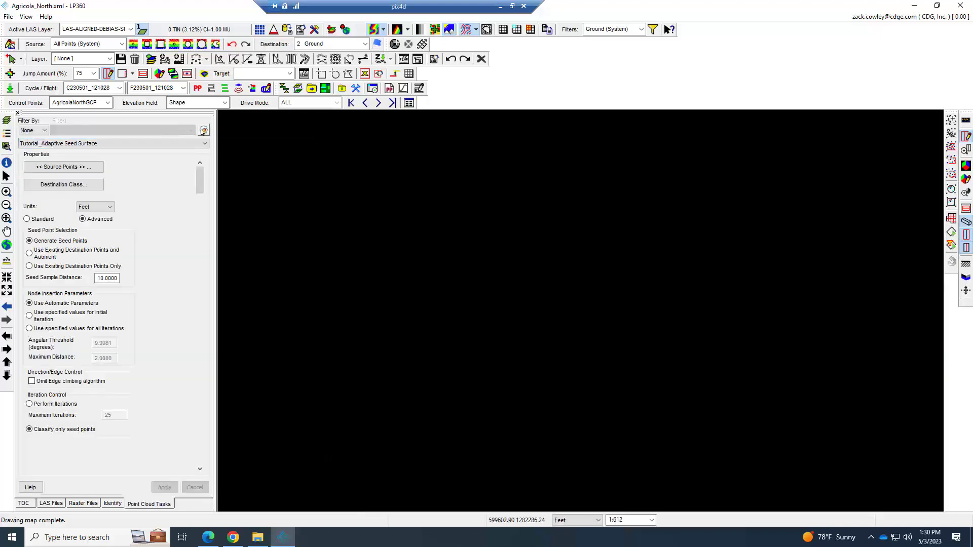
{"action": "left_click", "coordinate": [332, 168]}
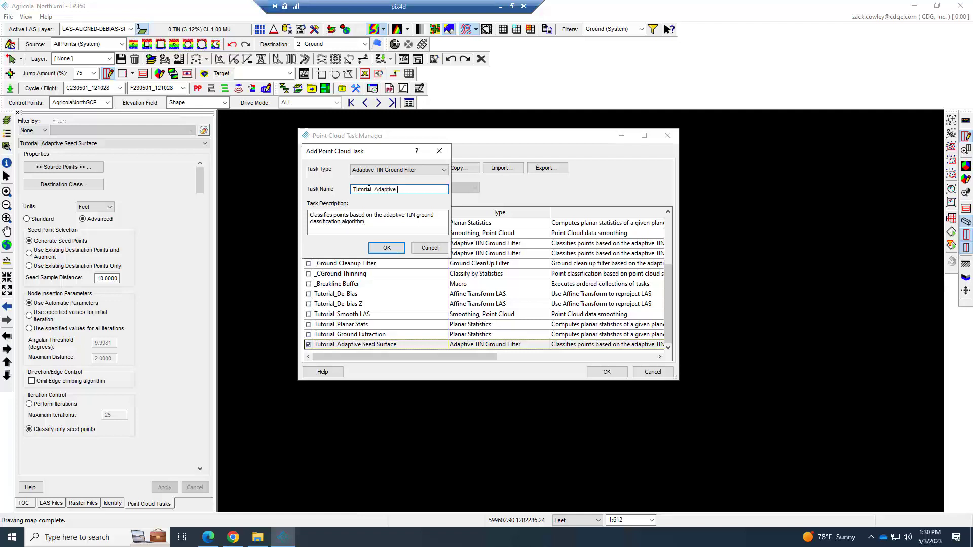
{"action": "type", "text": "ound Iterations"}
{"action": "left_click", "coordinate": [387, 248]}
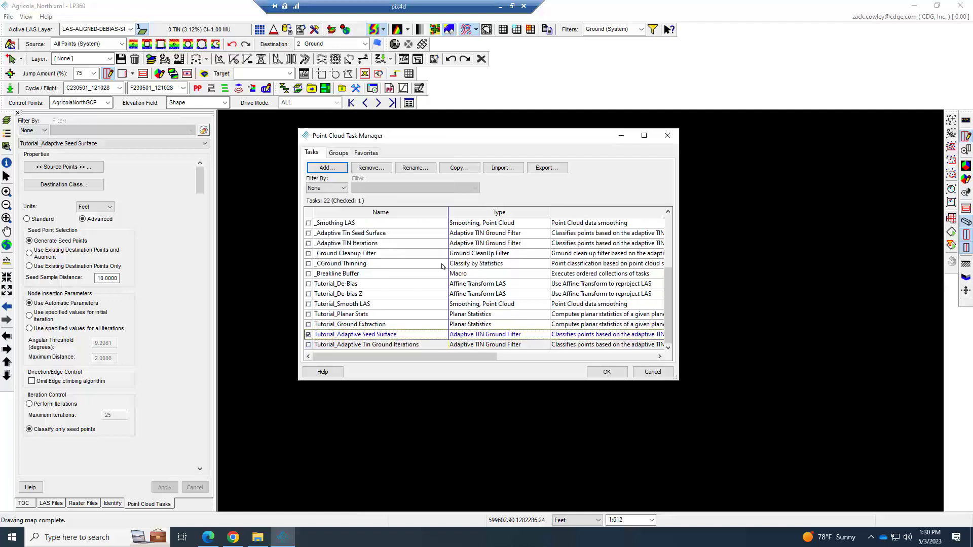
{"action": "left_click", "coordinate": [607, 371]}
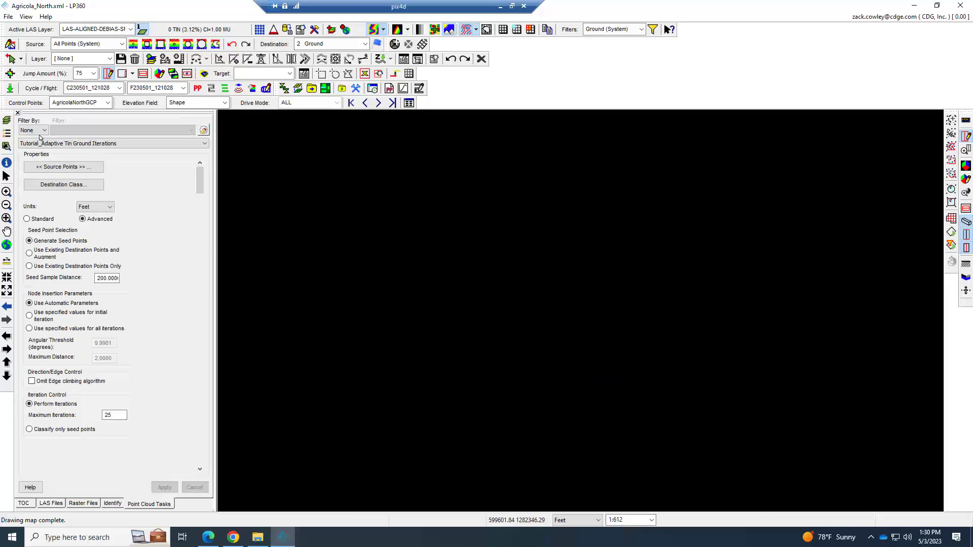
- Restrict the task's source points to the "Created, never classified" and "Unclassified" classes, keeping the Last Returns filter applied
{"action": "left_click", "coordinate": [95, 171]}
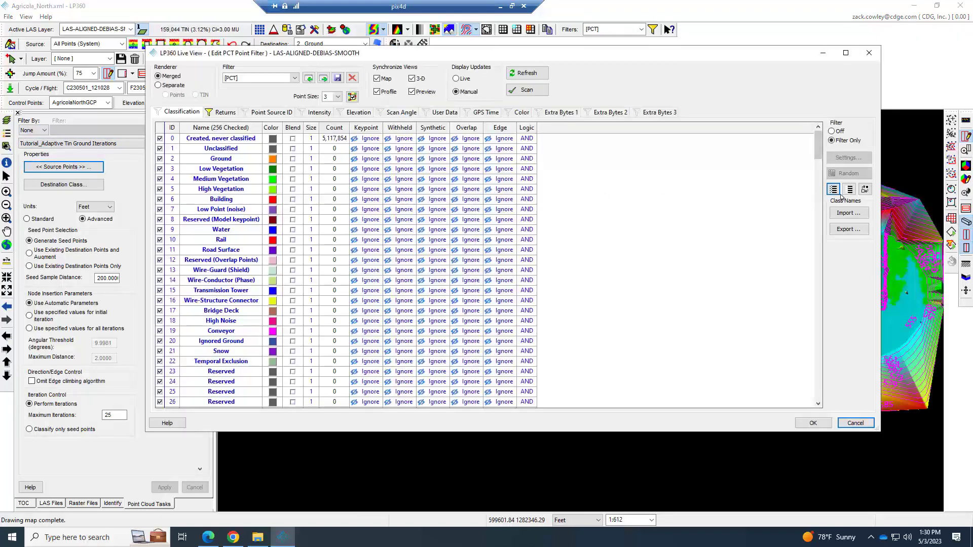
{"action": "left_click", "coordinate": [849, 189]}
{"action": "left_click", "coordinate": [160, 140]}
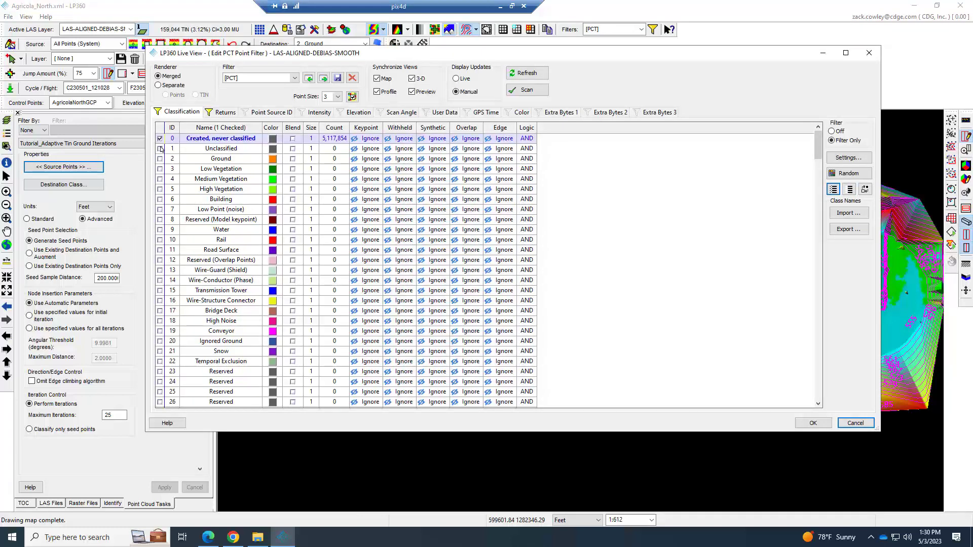
{"action": "left_click", "coordinate": [160, 148]}
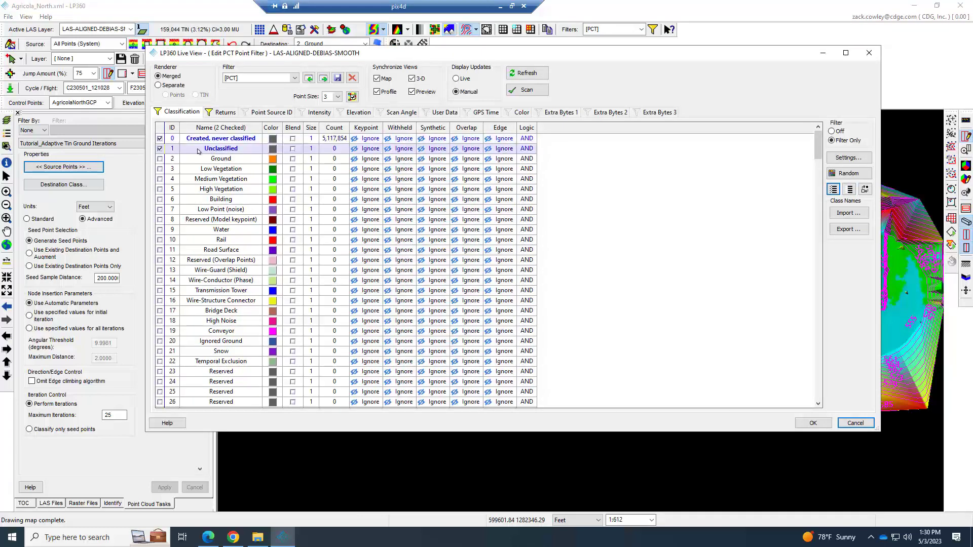
{"action": "left_click", "coordinate": [224, 114]}
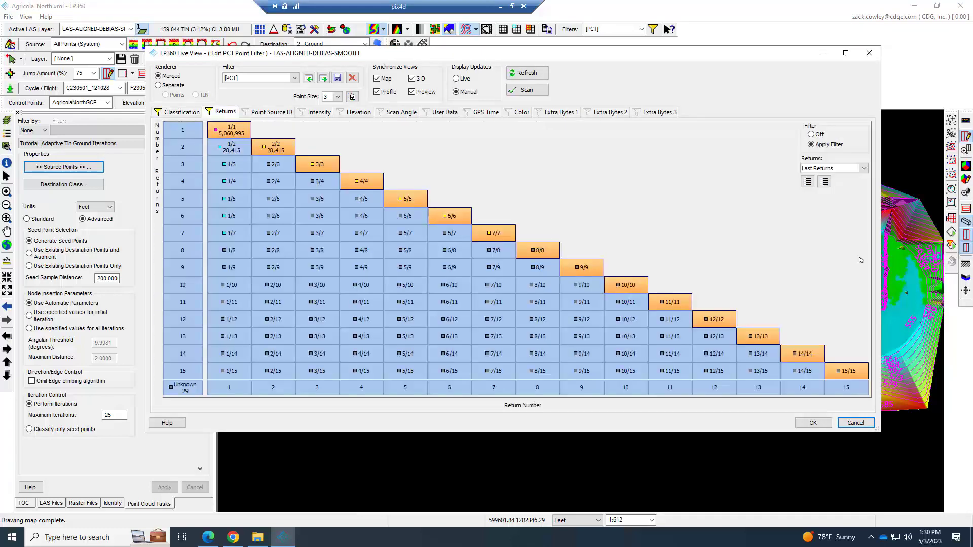
{"action": "left_click", "coordinate": [812, 423]}
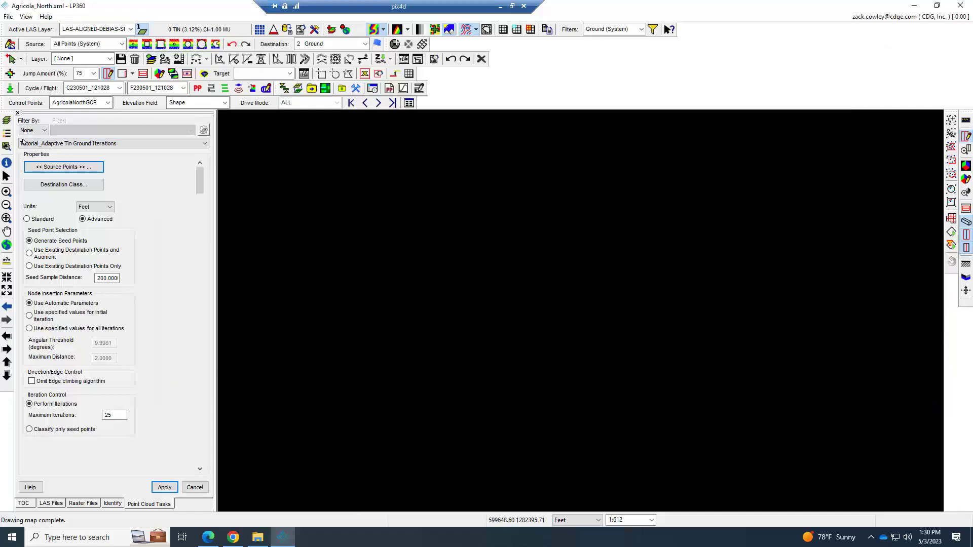
- Confirm 2 Ground as the task's destination class, with the Key-point flag changed to Set
{"action": "left_click", "coordinate": [44, 186]}
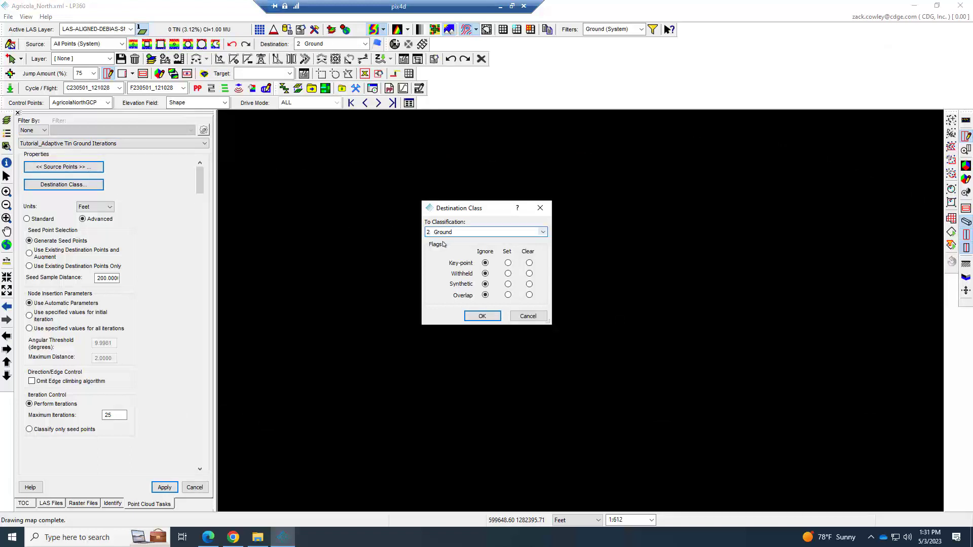
{"action": "left_click", "coordinate": [508, 263]}
{"action": "left_click", "coordinate": [486, 318]}
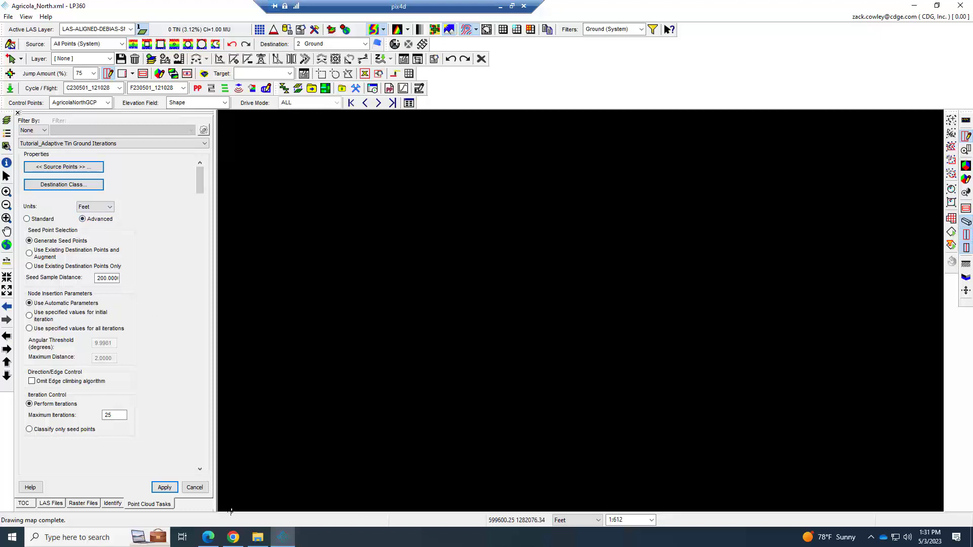
{"action": "left_click", "coordinate": [214, 539]}
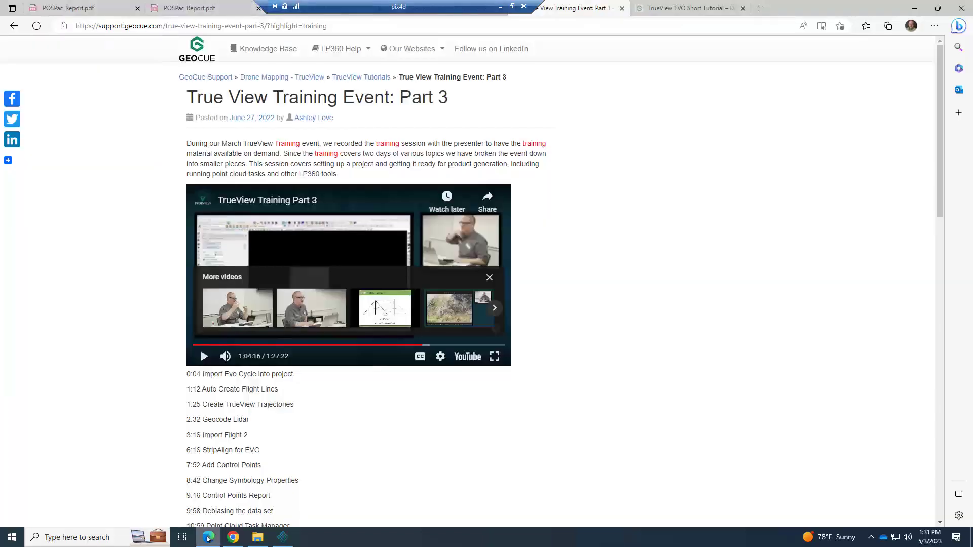
{"action": "left_click", "coordinate": [283, 537]}
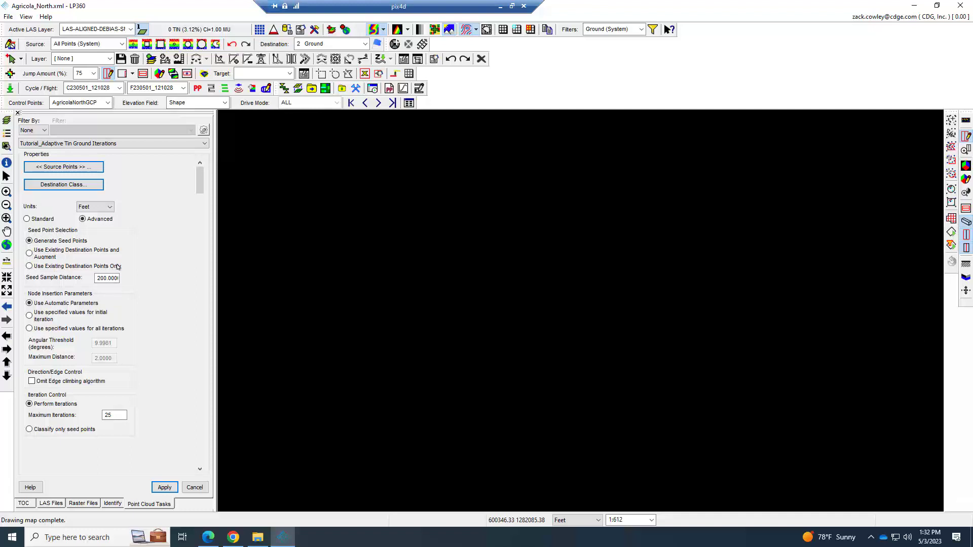
- Seed from existing destination points only, and specify a 1 degree angular threshold and 0.1 maximum distance for all iterations
{"action": "left_click", "coordinate": [29, 266]}
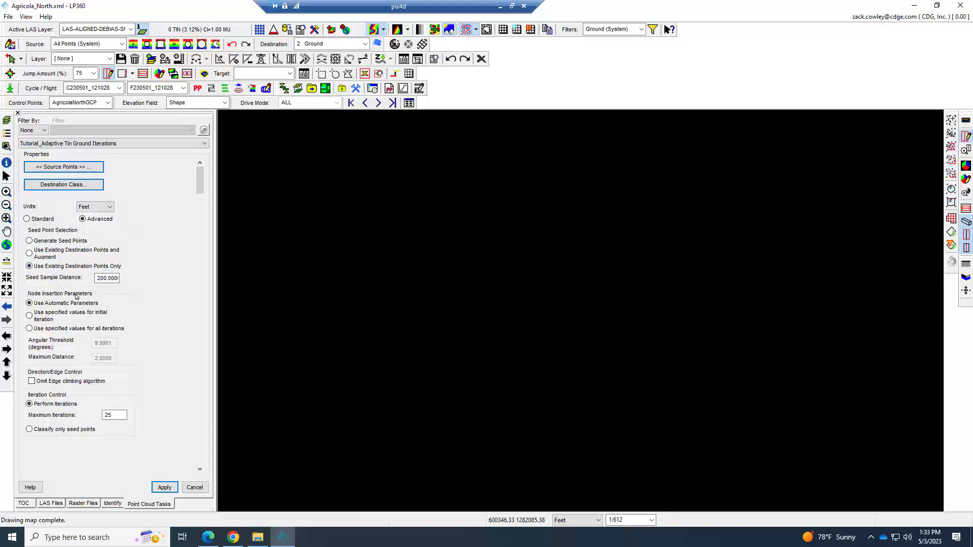
{"action": "left_click", "coordinate": [30, 330]}
{"action": "double_click", "coordinate": [115, 343]}
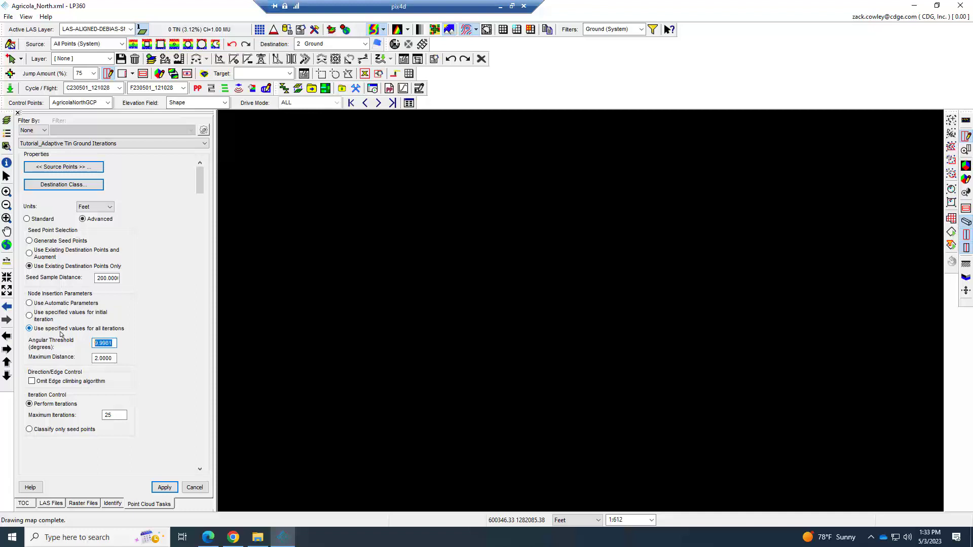
{"action": "type", "text": "1"}
{"action": "left_click", "coordinate": [115, 358]}
{"action": "double_click", "coordinate": [115, 359]}
{"action": "type", "text": ".1"}
{"action": "left_click", "coordinate": [104, 343]}
{"action": "left_click", "coordinate": [99, 359]}
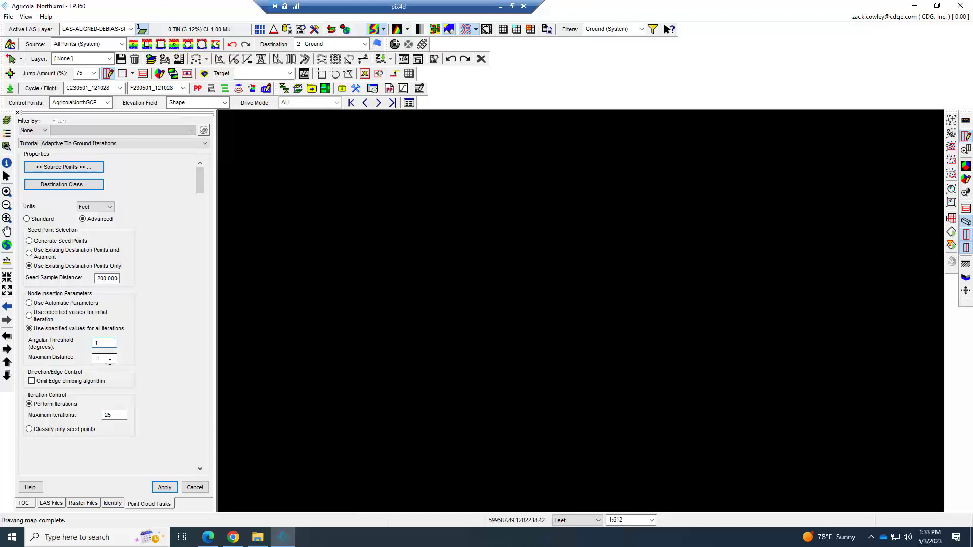
- Omit the edge climbing algorithm, limit the task to 3 maximum iterations, and apply the task settings
{"action": "left_click", "coordinate": [32, 382]}
{"action": "left_click", "coordinate": [114, 415]}
{"action": "double_click", "coordinate": [101, 415]}
{"action": "type", "text": "3"}
{"action": "left_click", "coordinate": [164, 487]}
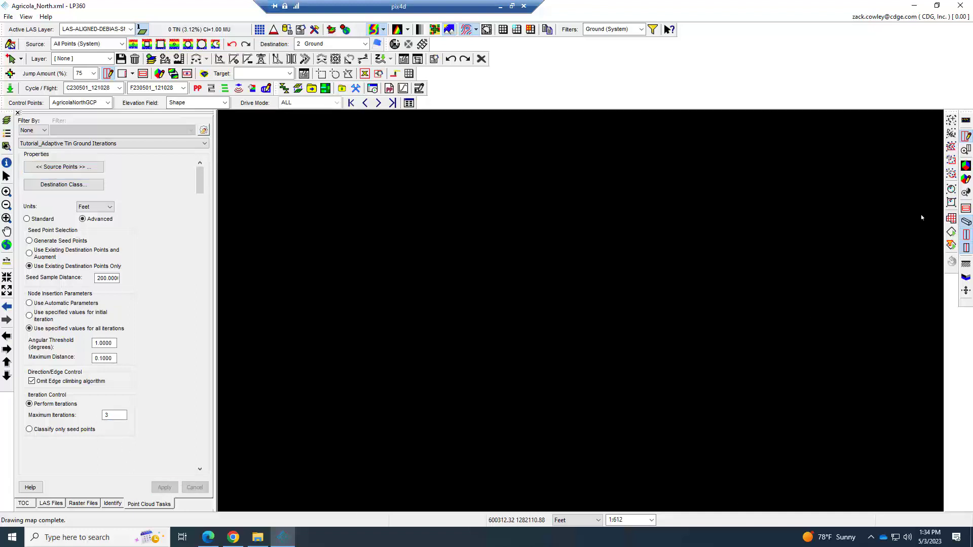
- Execute the Adaptive Tin Ground Iterations task on the entire active LAS layer
{"action": "left_click", "coordinate": [951, 219]}
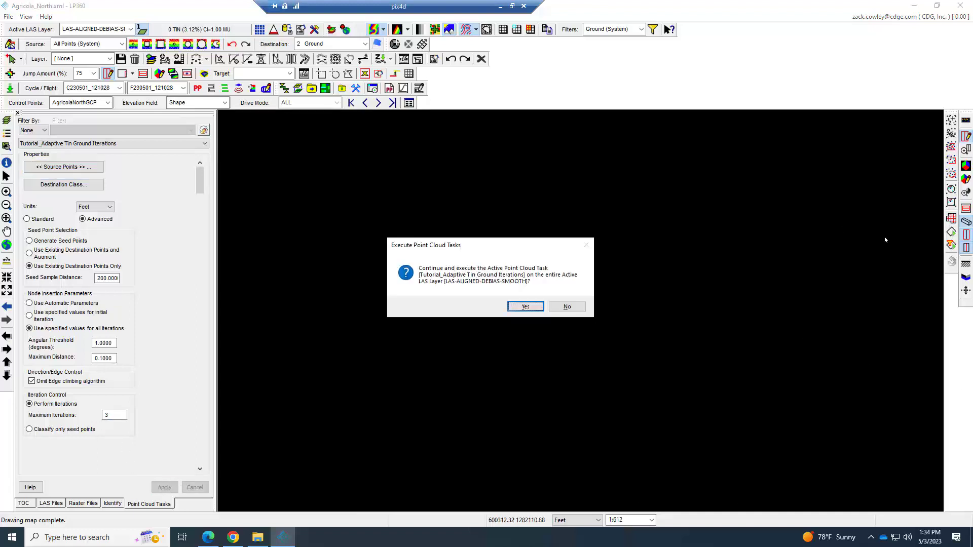
{"action": "left_click", "coordinate": [525, 306]}
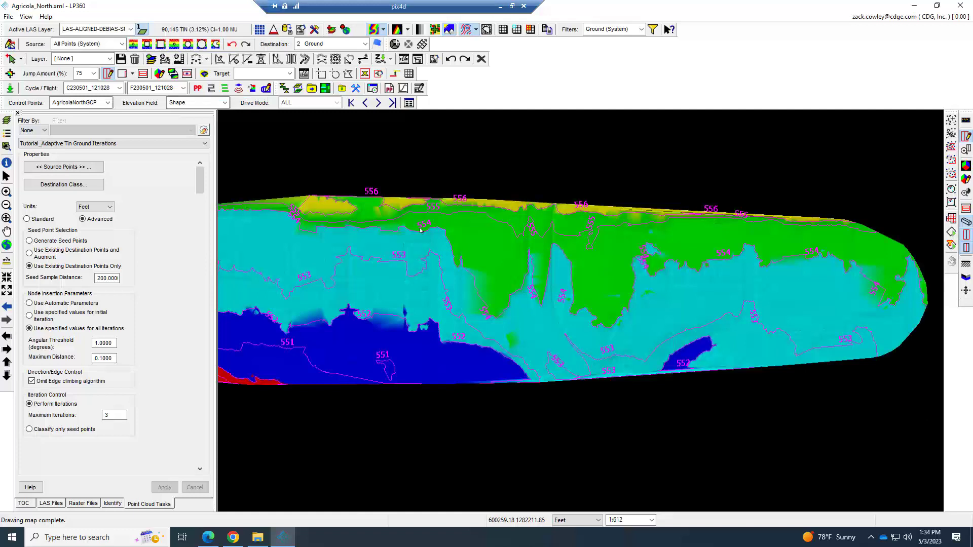
{"action": "left_click", "coordinate": [404, 168]}
{"action": "key", "text": "Escape"}
- Examine the ground surface up close, then display it as points instead of a TIN and check ground coverage across the site
{"action": "scroll", "coordinate": [379, 237], "scroll_direction": "up", "scroll_amount": 5}
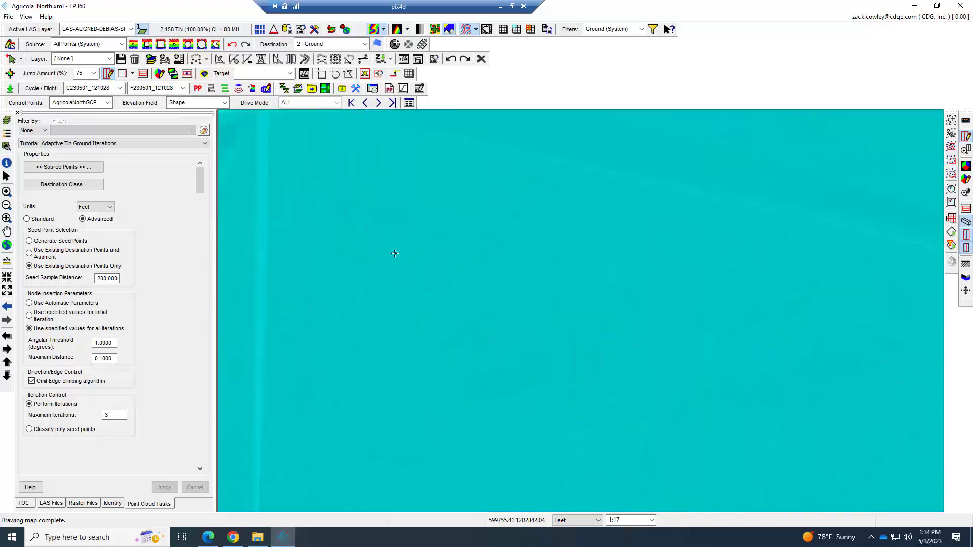
{"action": "scroll", "coordinate": [395, 254], "scroll_direction": "down", "scroll_amount": 3}
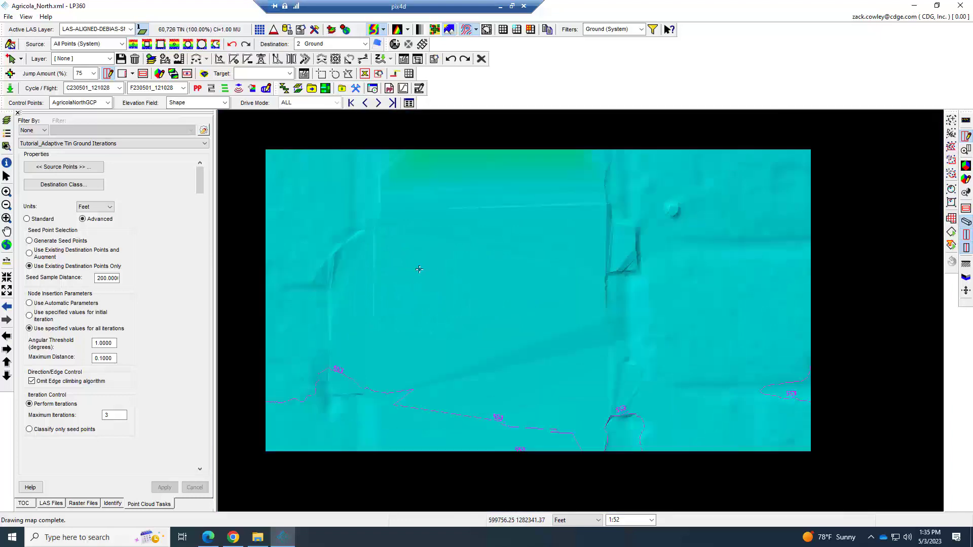
{"action": "middle_click_drag", "start_coordinate": [768, 284], "coordinate": [600, 278]}
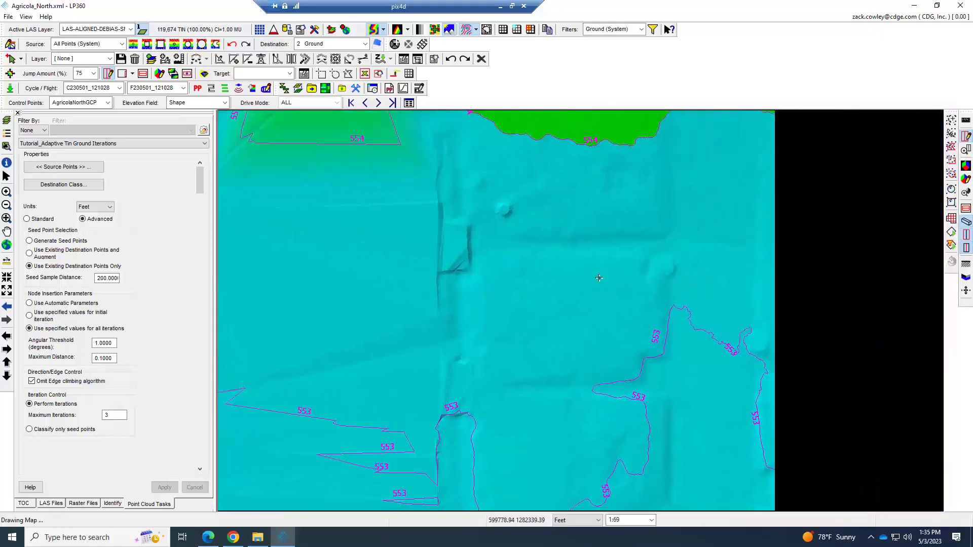
{"action": "scroll", "coordinate": [599, 277], "scroll_direction": "up", "scroll_amount": 1}
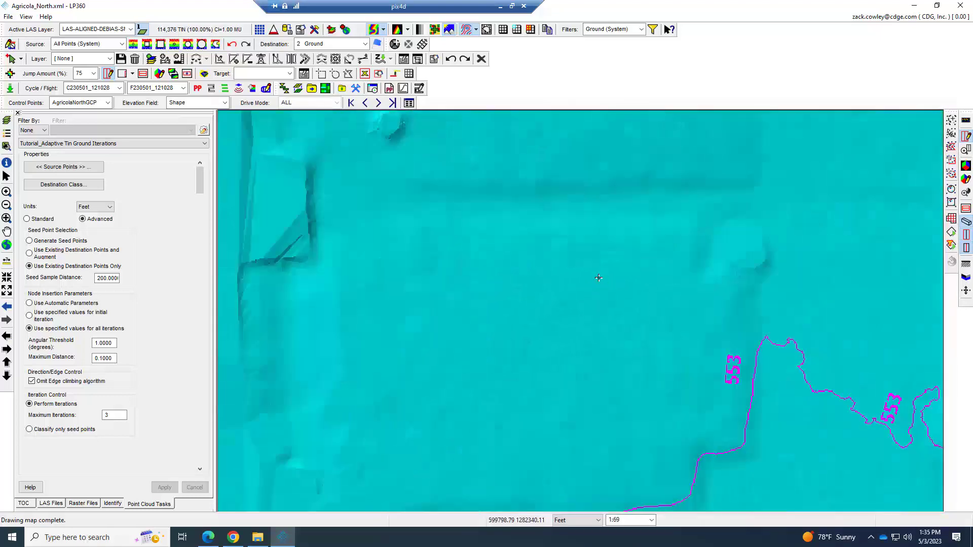
{"action": "left_click", "coordinate": [408, 31]}
{"action": "left_click", "coordinate": [397, 42]}
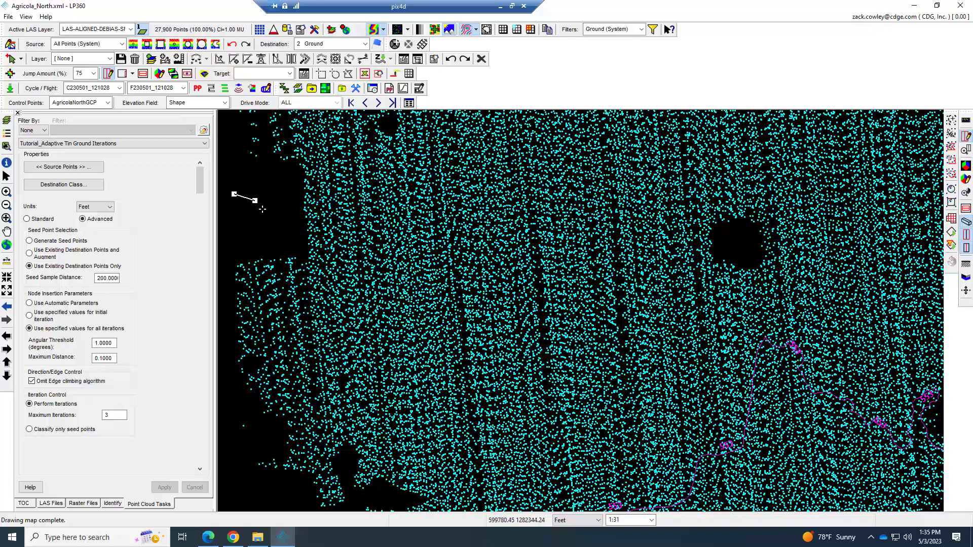
{"action": "scroll", "coordinate": [412, 242], "scroll_direction": "down", "scroll_amount": 4}
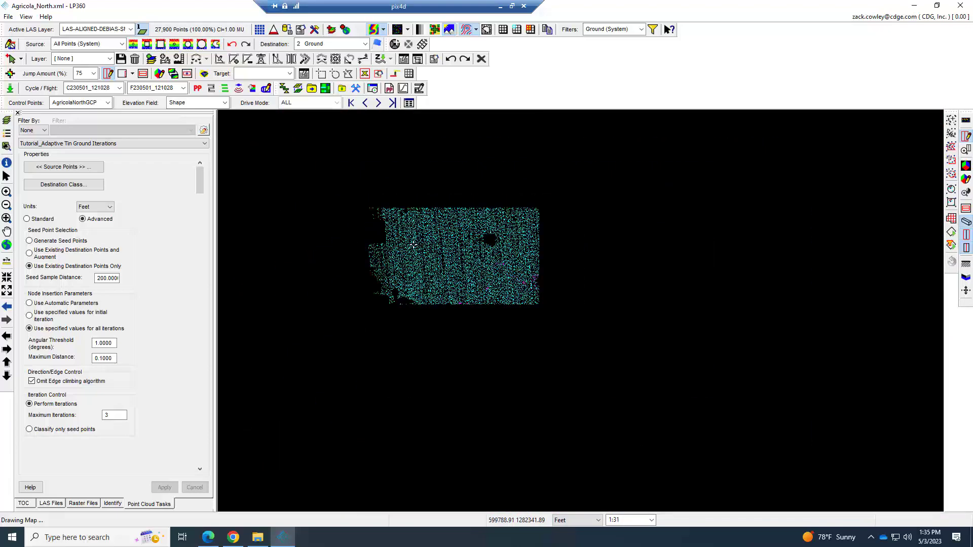
{"action": "scroll", "coordinate": [416, 248], "scroll_direction": "down", "scroll_amount": 4}
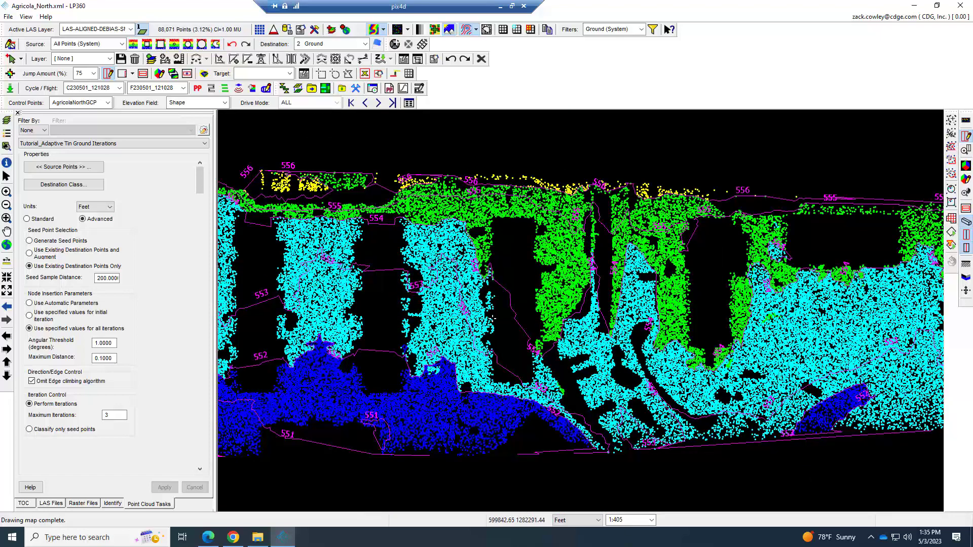
{"action": "middle_click_drag", "start_coordinate": [390, 309], "coordinate": [512, 304]}
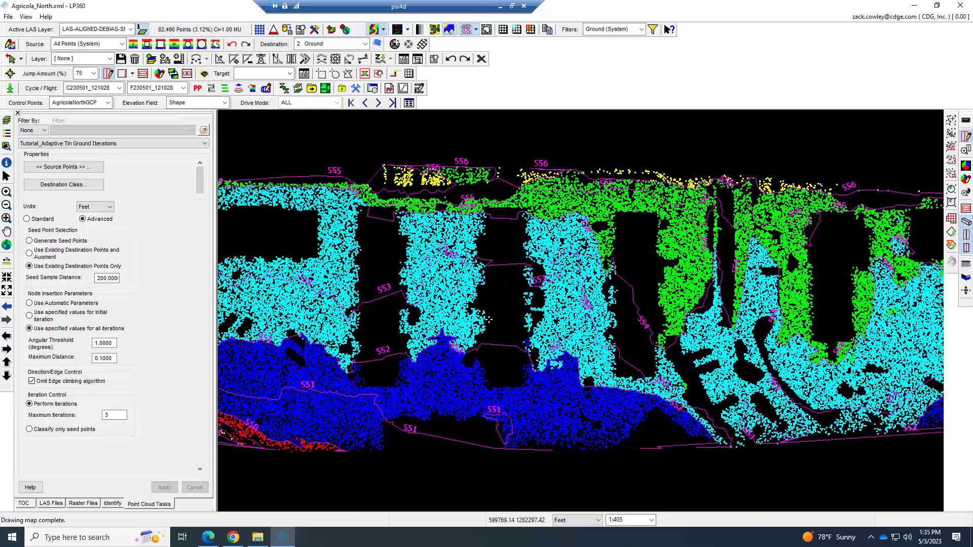